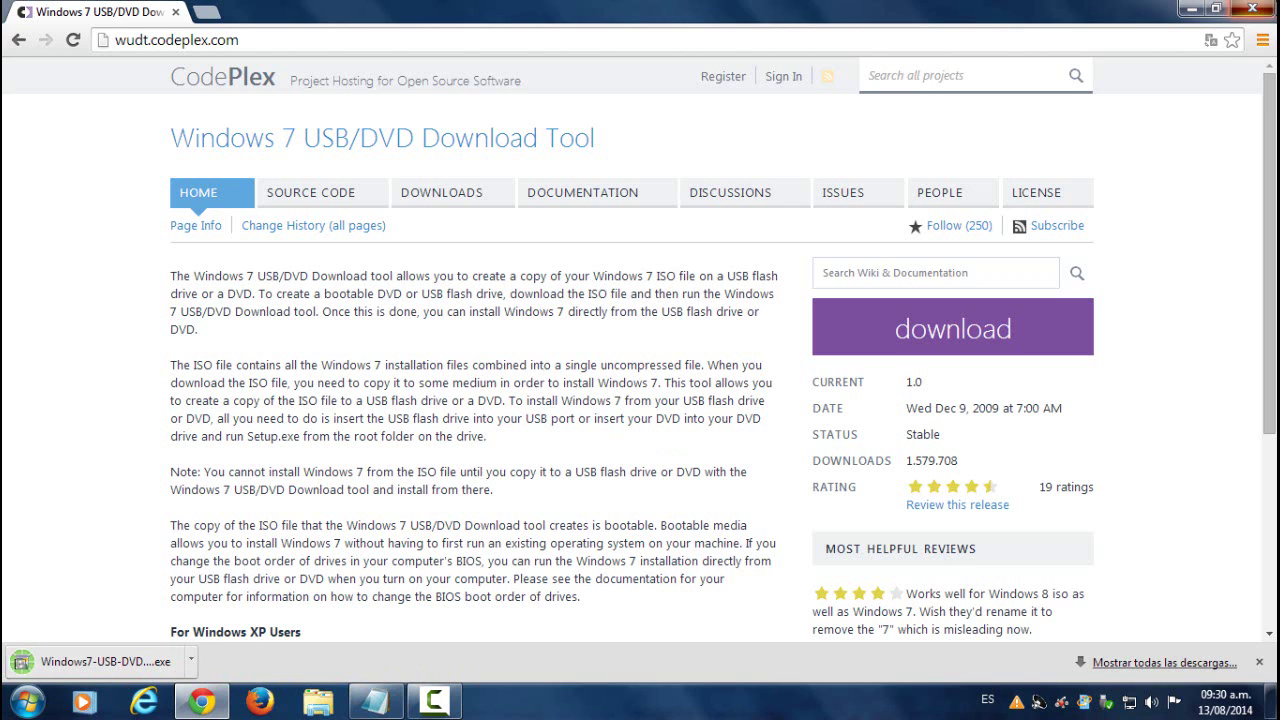
Run the Windows 7 USB/DVD Download Tool installer from the desktop and start the installation with the default settings.
key("super+d")
left_click_drag(42, 488, 405, 272)
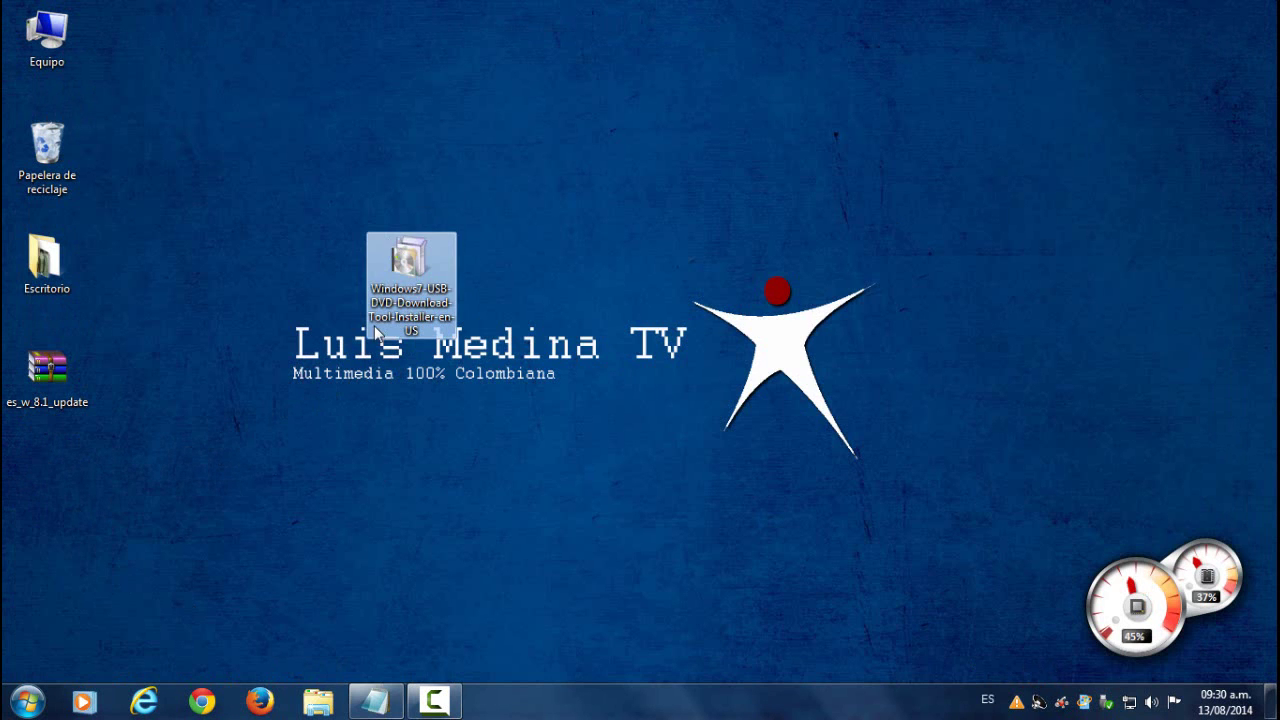
right_click(407, 275)
left_click(501, 171)
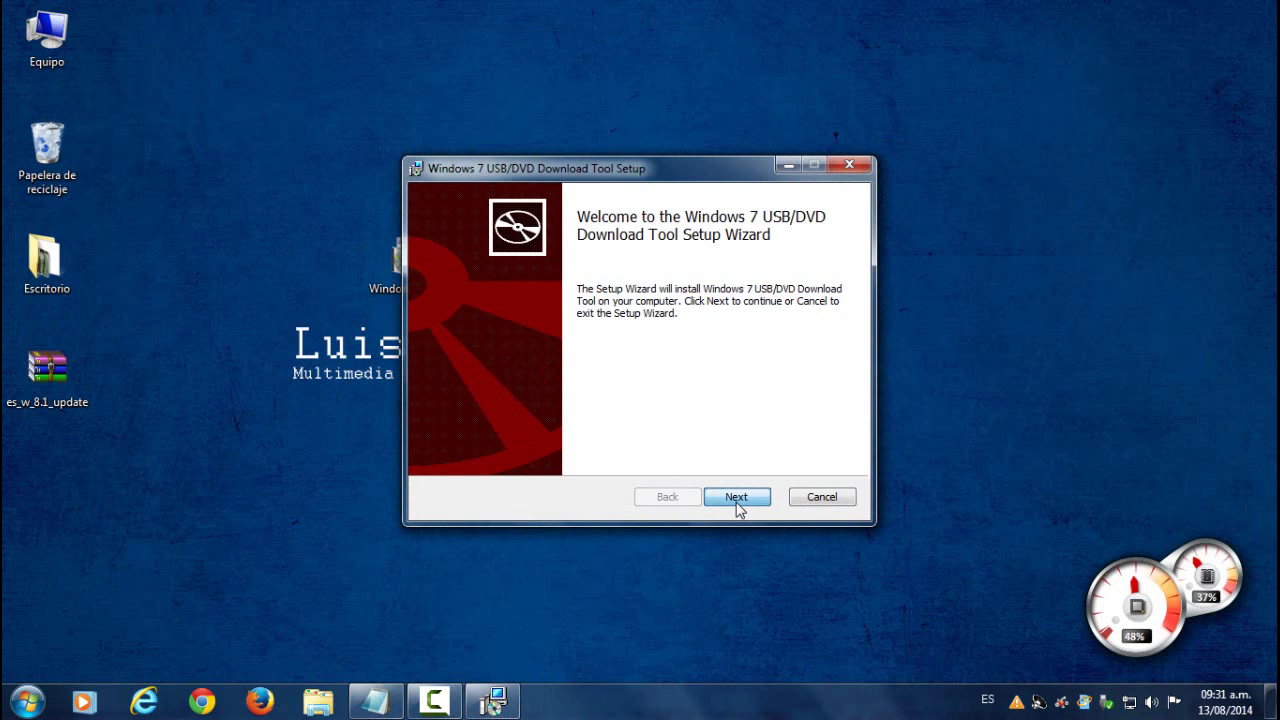
left_click(738, 508)
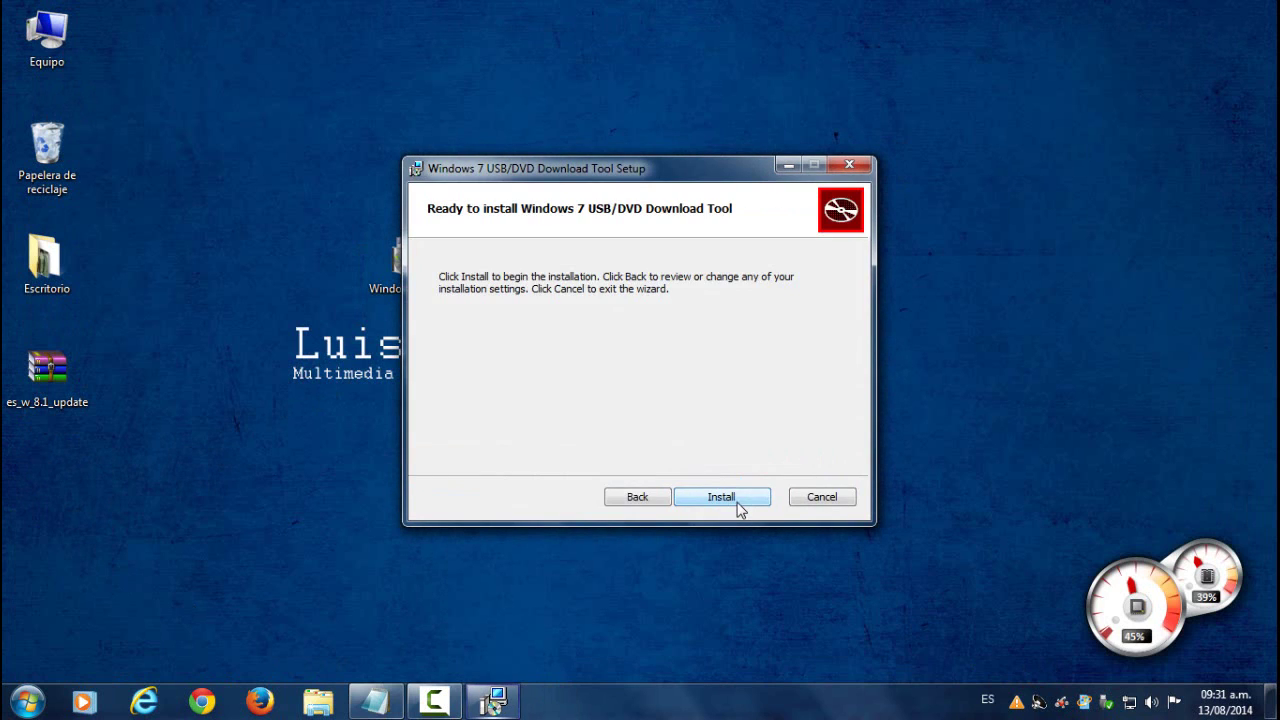
left_click(740, 508)
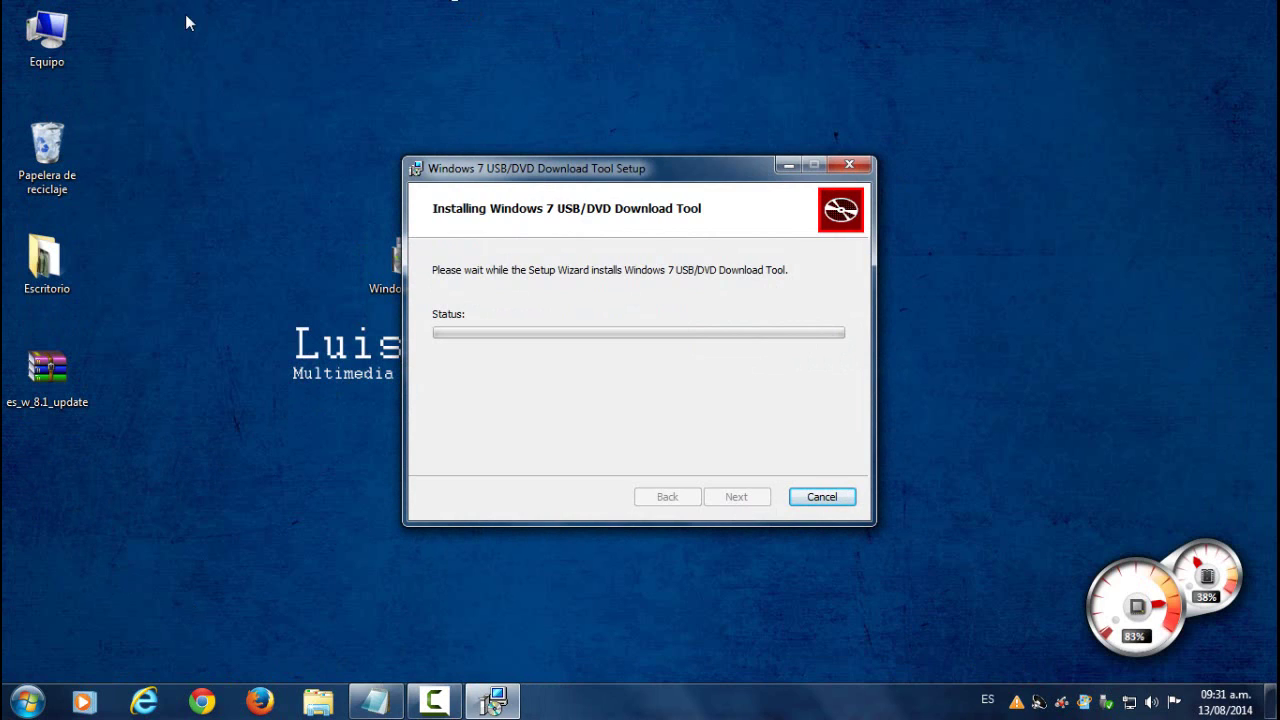
Open the format settings for the removable disk F: from the computer's drive list.
left_click(68, 36)
double_click(68, 36)
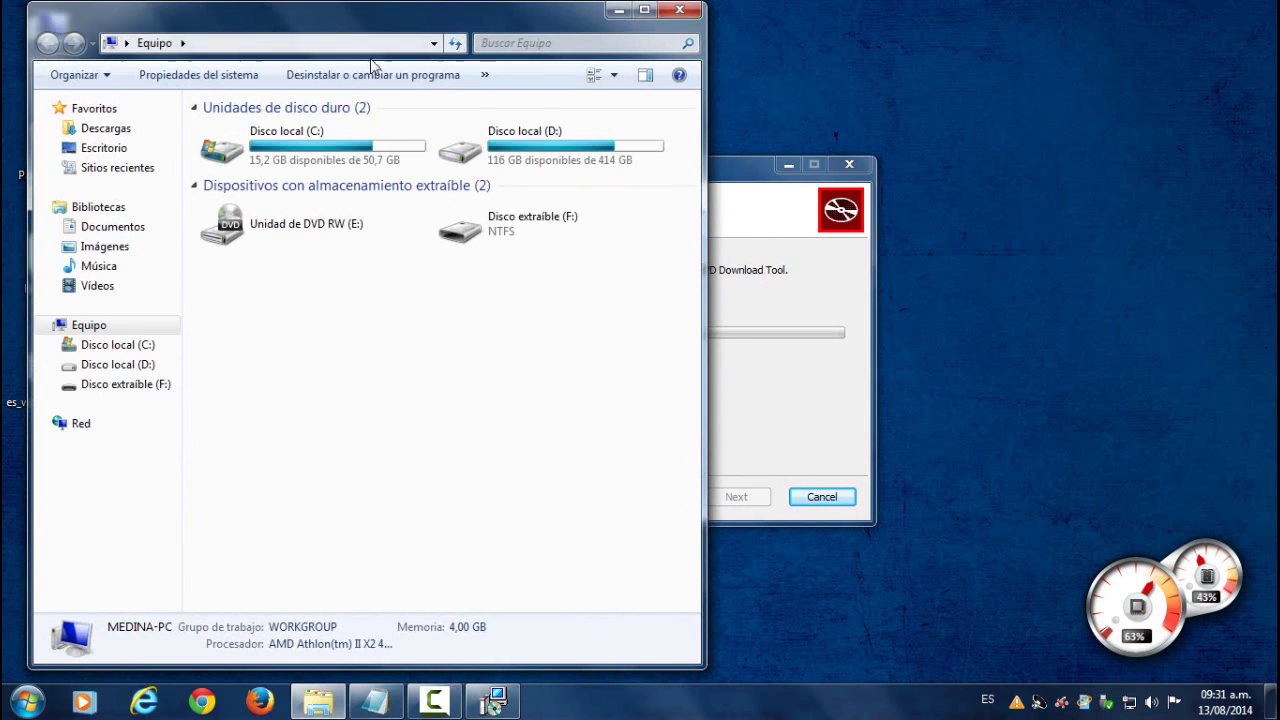
double_click(656, 20)
key("Right")
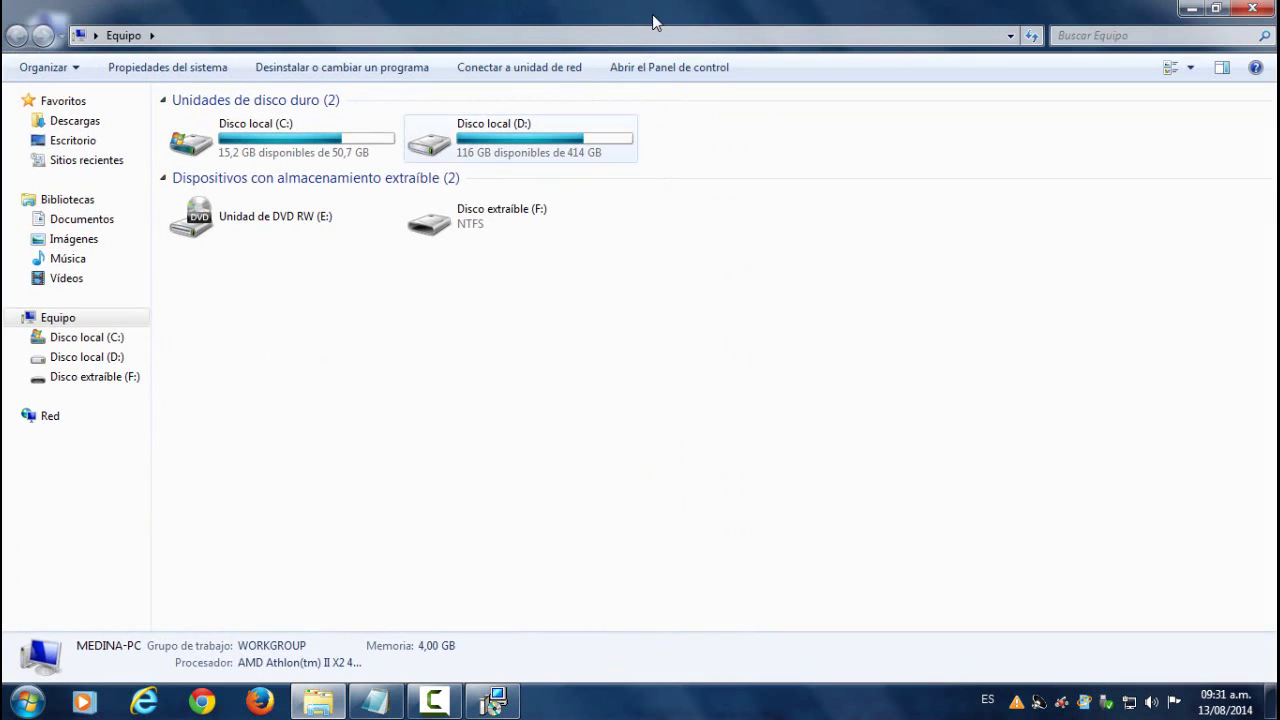
key("Down")
key("shift+F10")
key("Down")
key("Down")
key("Down")
key("Down")
key("Down")
key("Down")
key("Down")
key("Down")
key("Down")
key("Down")
key("Down")
key("Down")
key("Down")
key("Down")
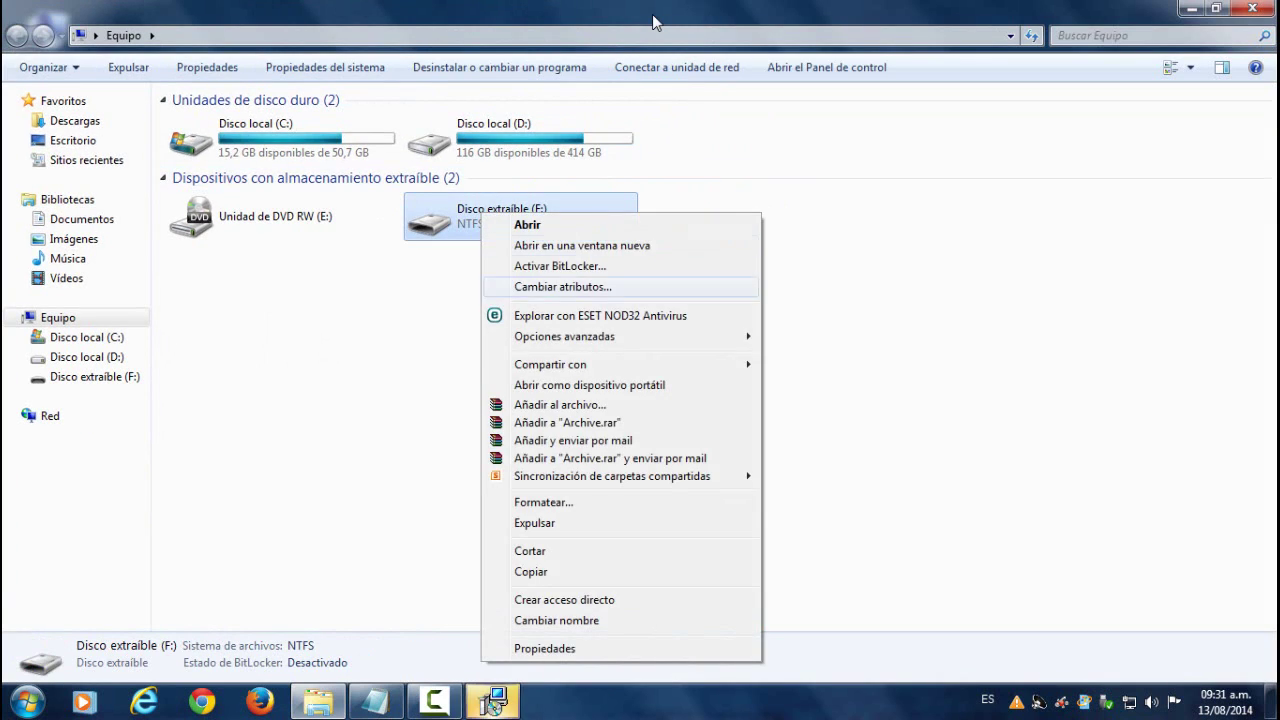
key("Return")
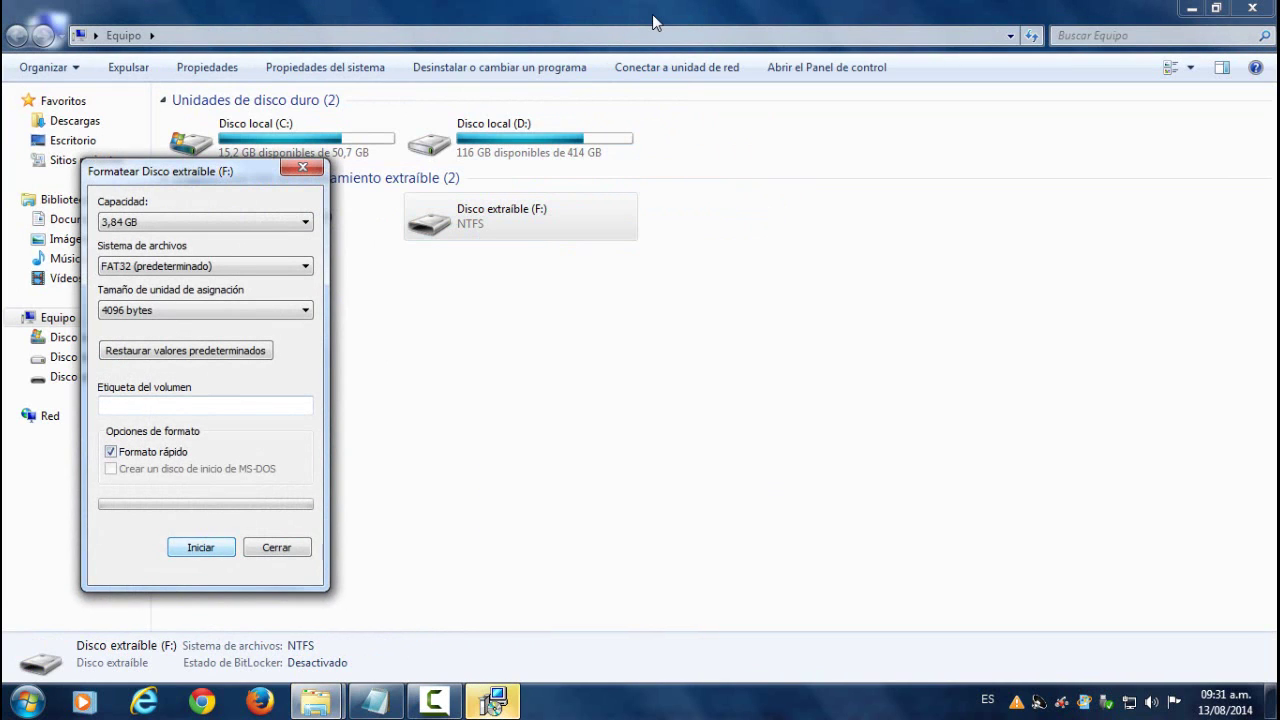
Quick-format the removable disk F: as FAT32 with 4096-byte allocation units, and close the format dialog.
key("Return")
key("Return")
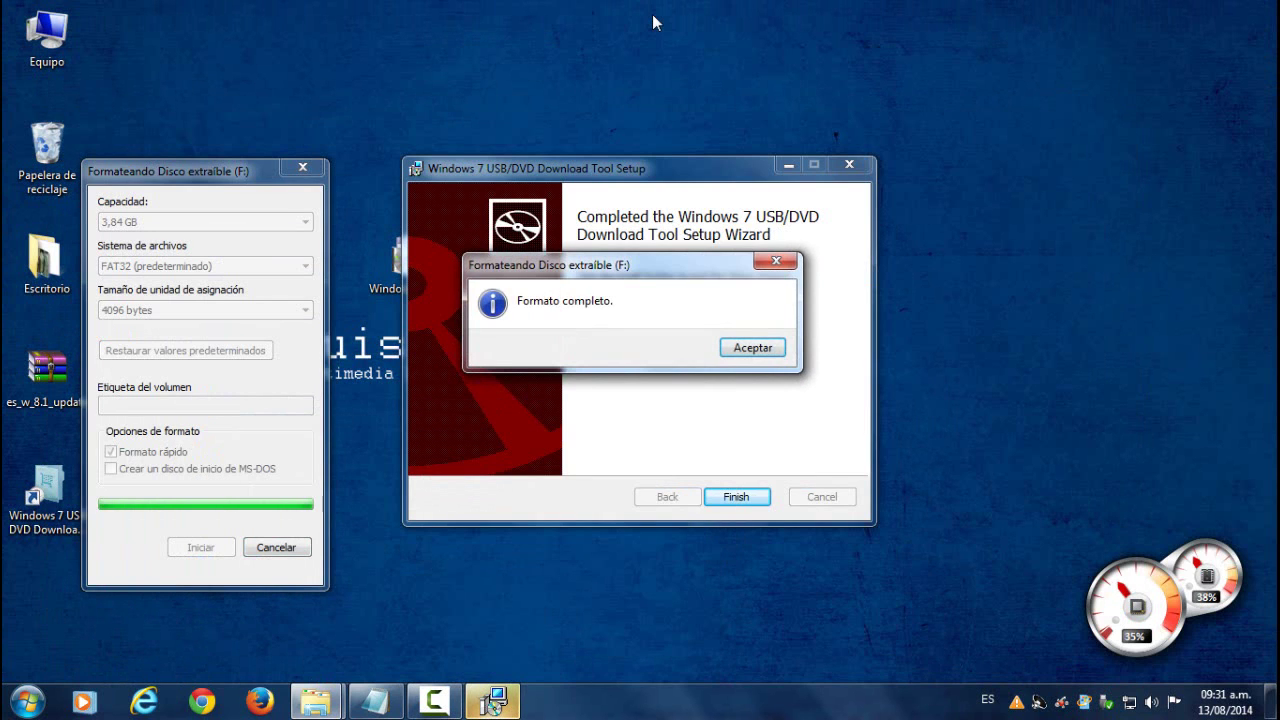
key("Return")
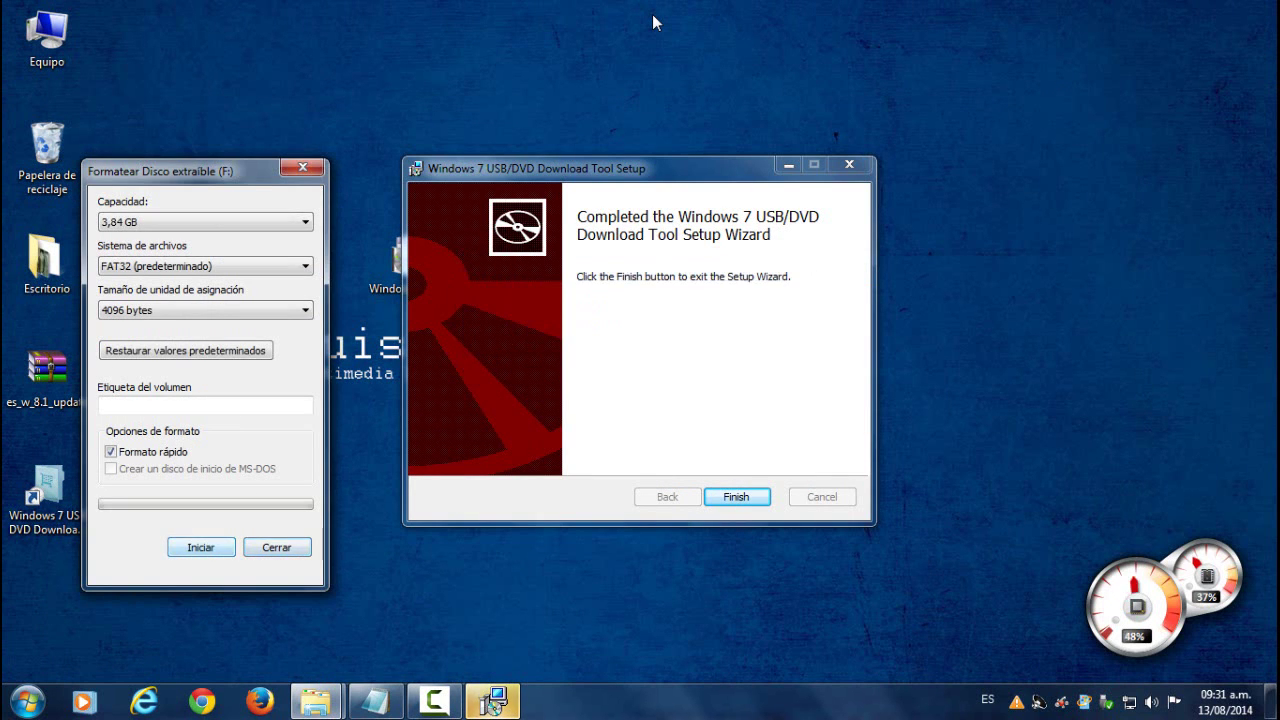
key("Return")
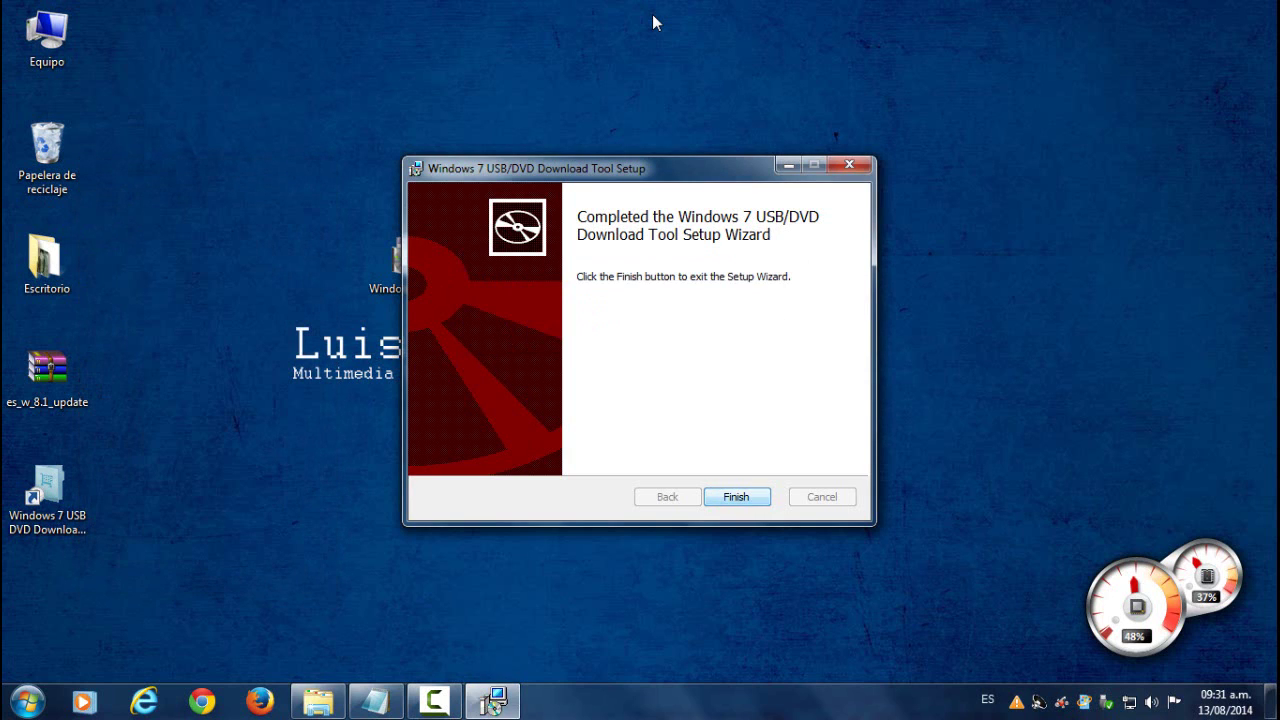
Finish the setup wizard and launch the newly installed Windows 7 USB/DVD Download Tool from its desktop shortcut.
key("Return")
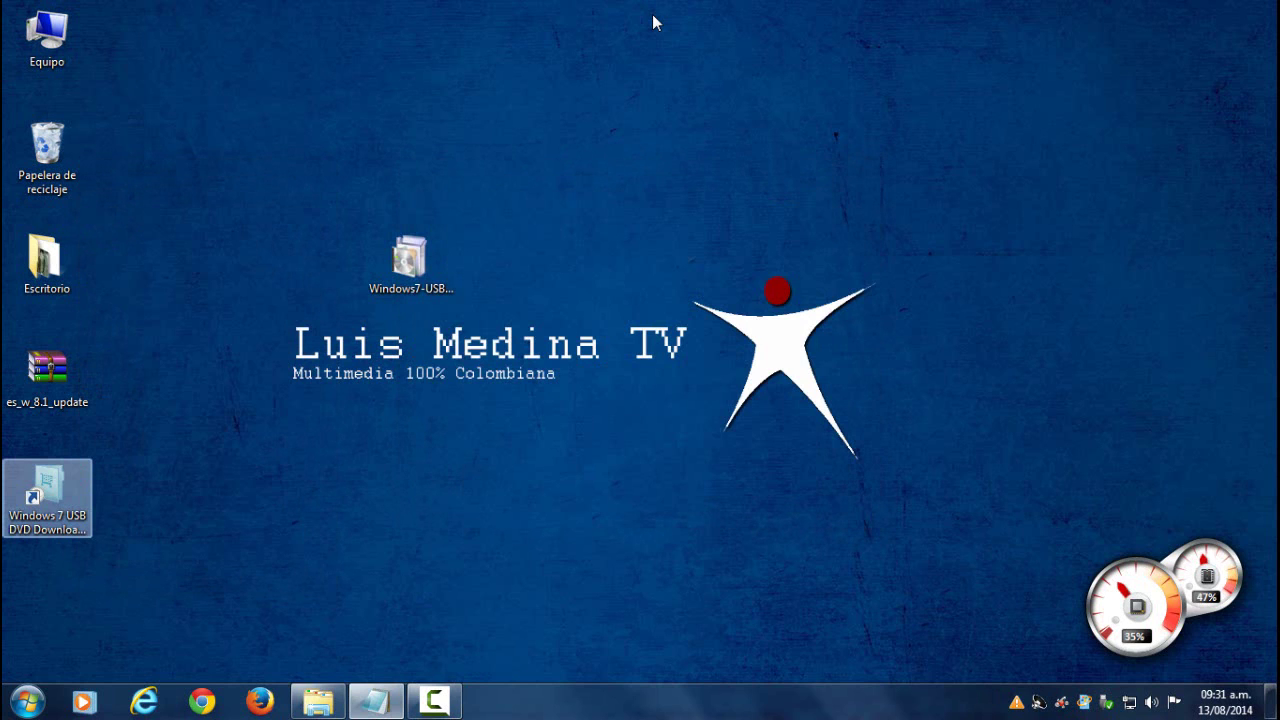
left_click_drag(47, 490, 593, 258)
right_click(553, 275)
left_click(640, 237)
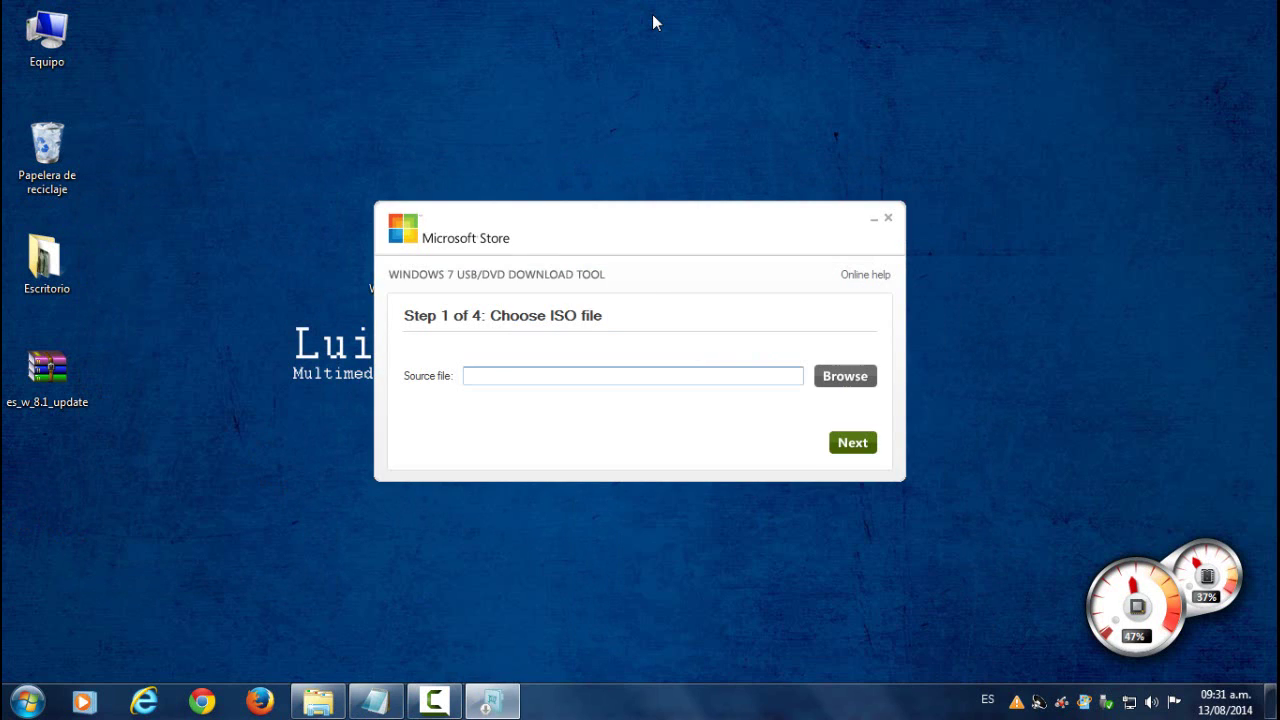
left_click_drag(640, 228, 781, 114)
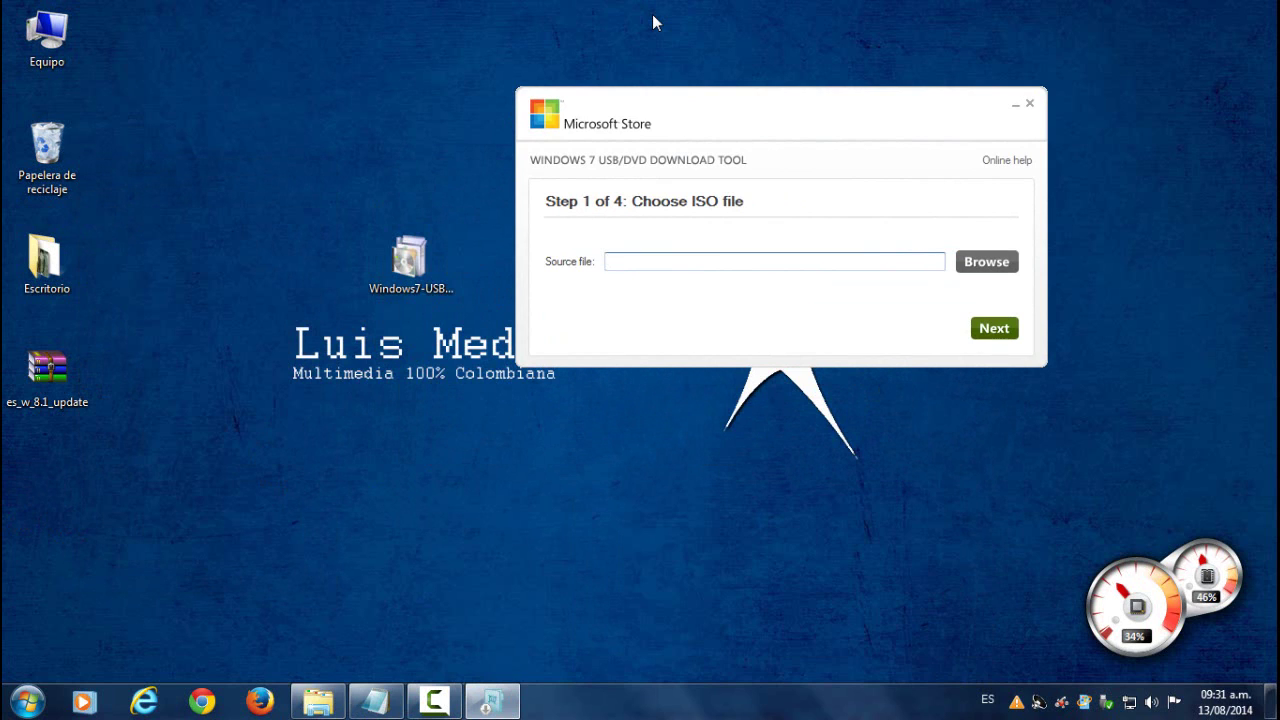
Choose the es_w_8.1_update ISO on the desktop as the source file and continue to the media type choice.
mouse_move(47, 372)
left_mouse_down()
mouse_move(100, 372)
mouse_move(47, 372)
left_mouse_up()
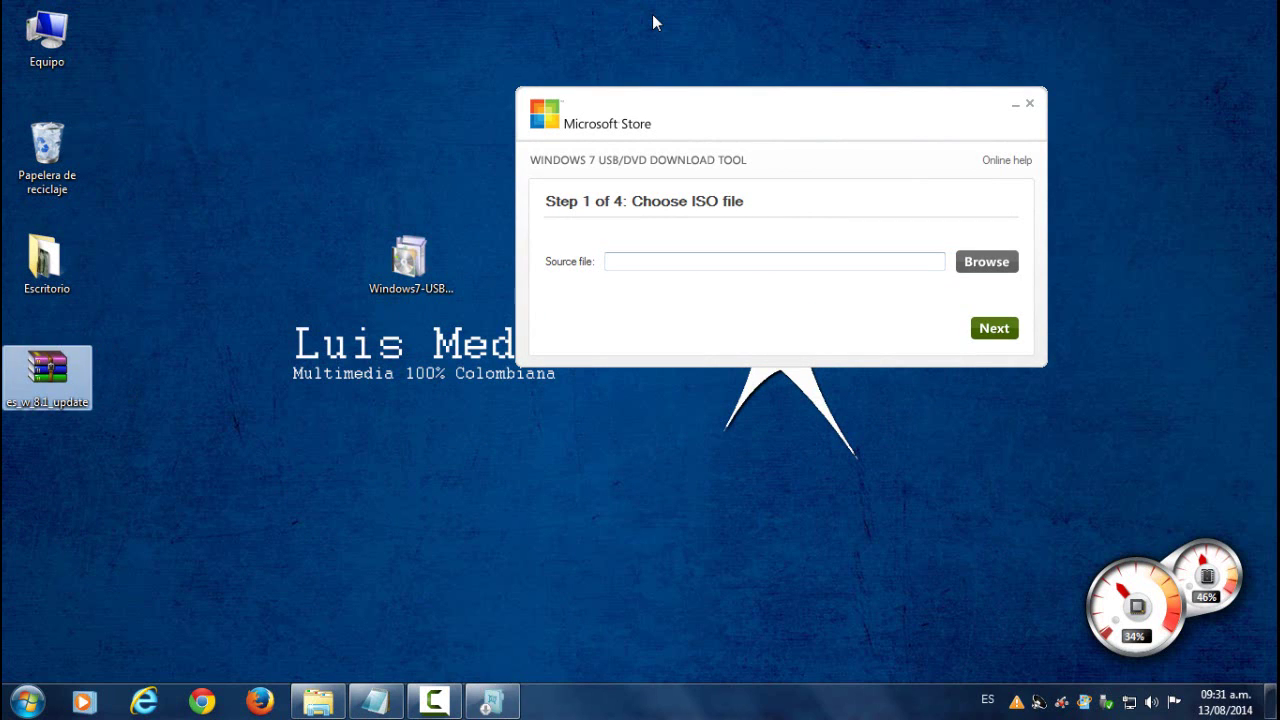
left_click(986, 261)
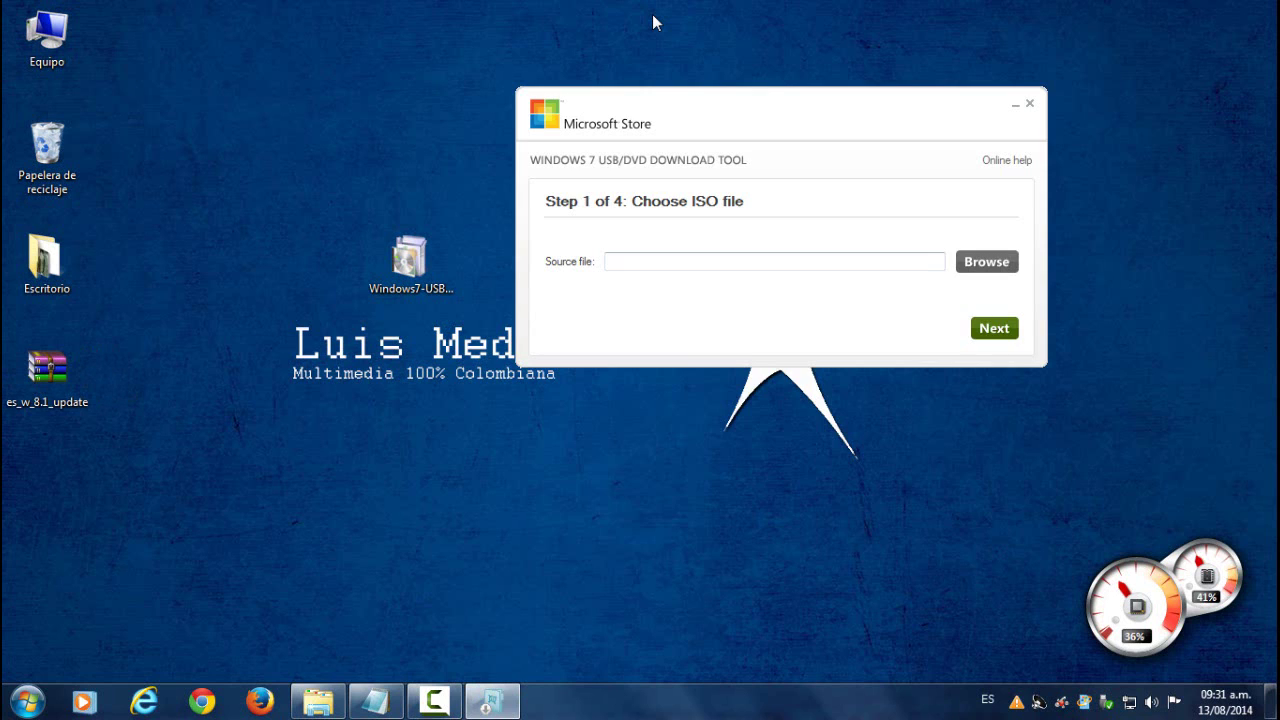
left_click(593, 234)
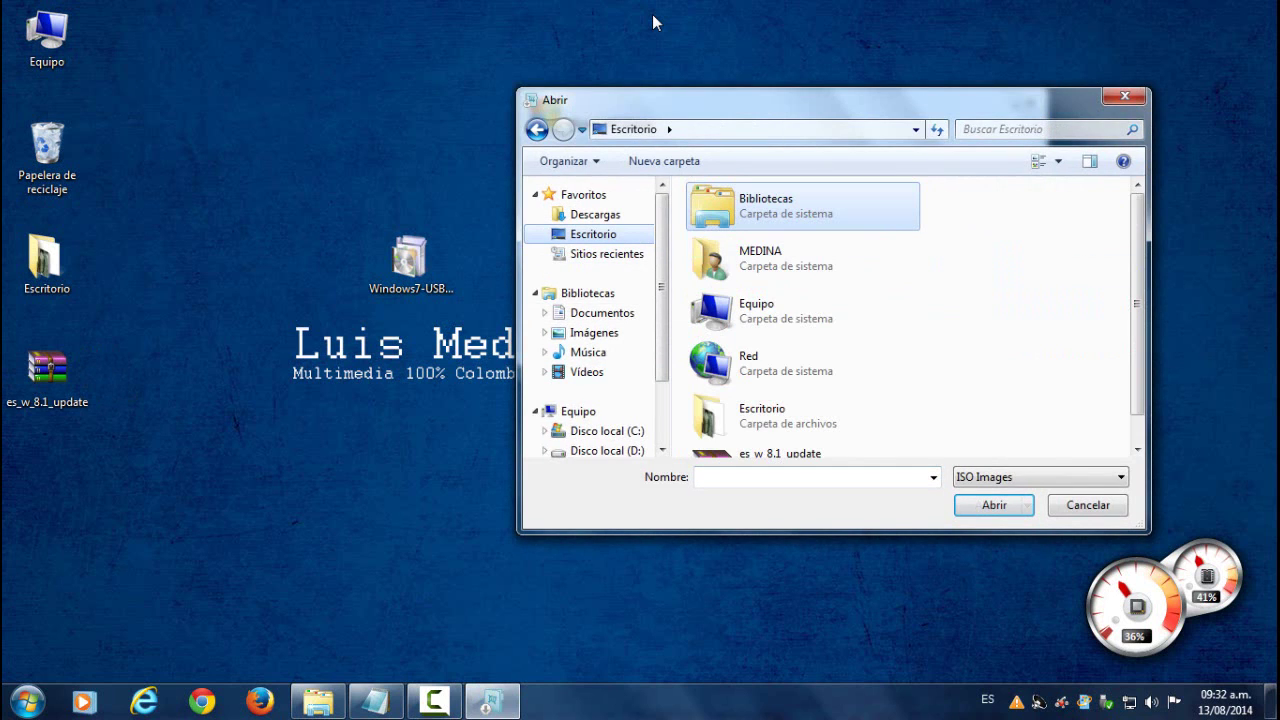
scroll(800, 320, "down", 1)
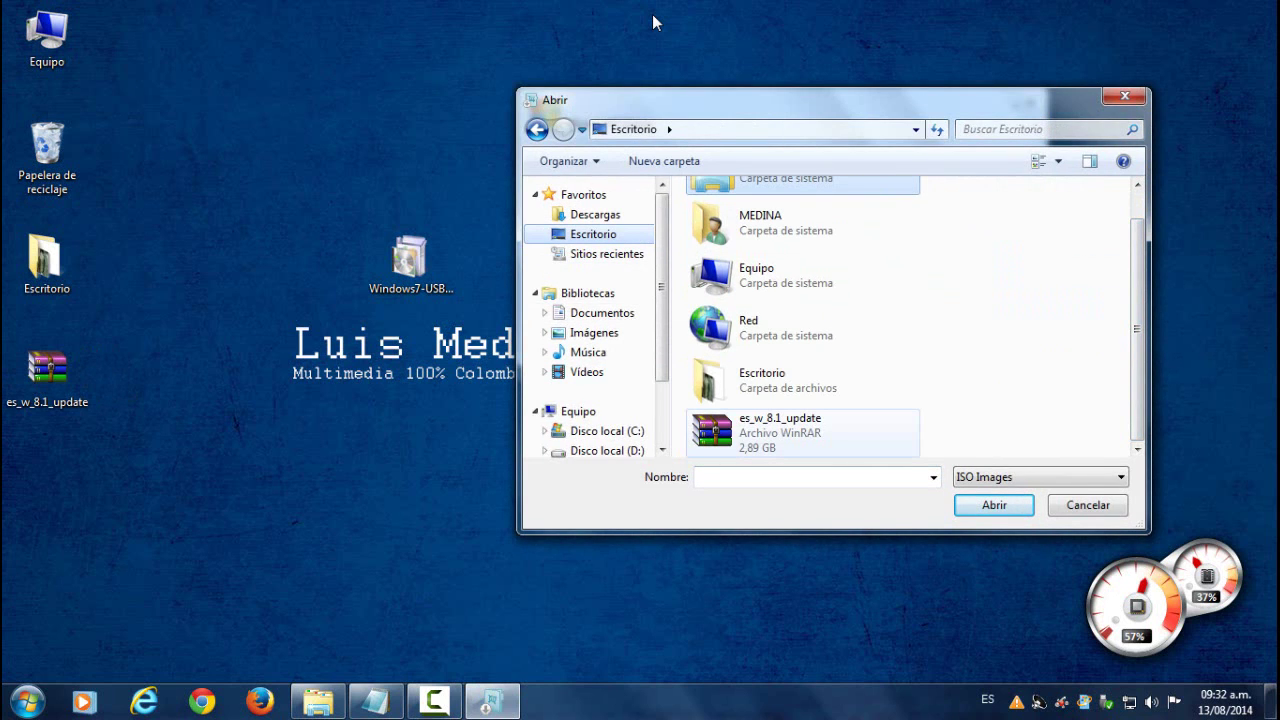
left_click(780, 430)
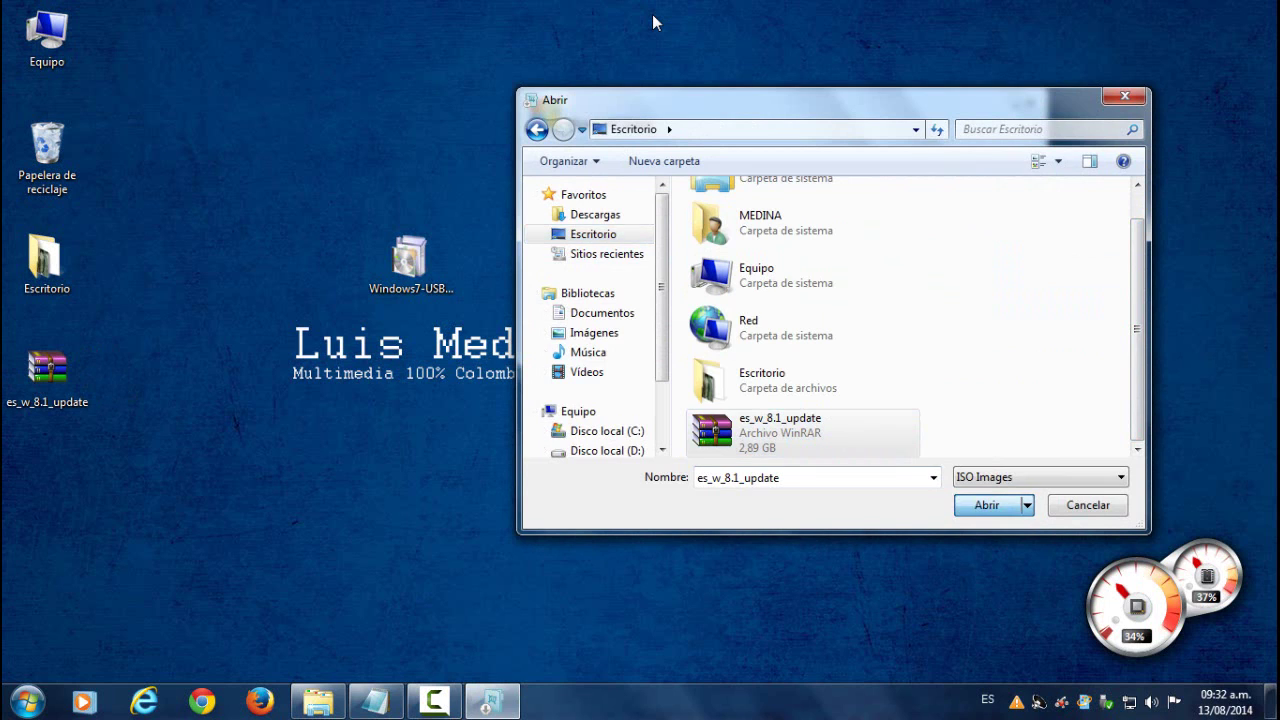
left_click(994, 505)
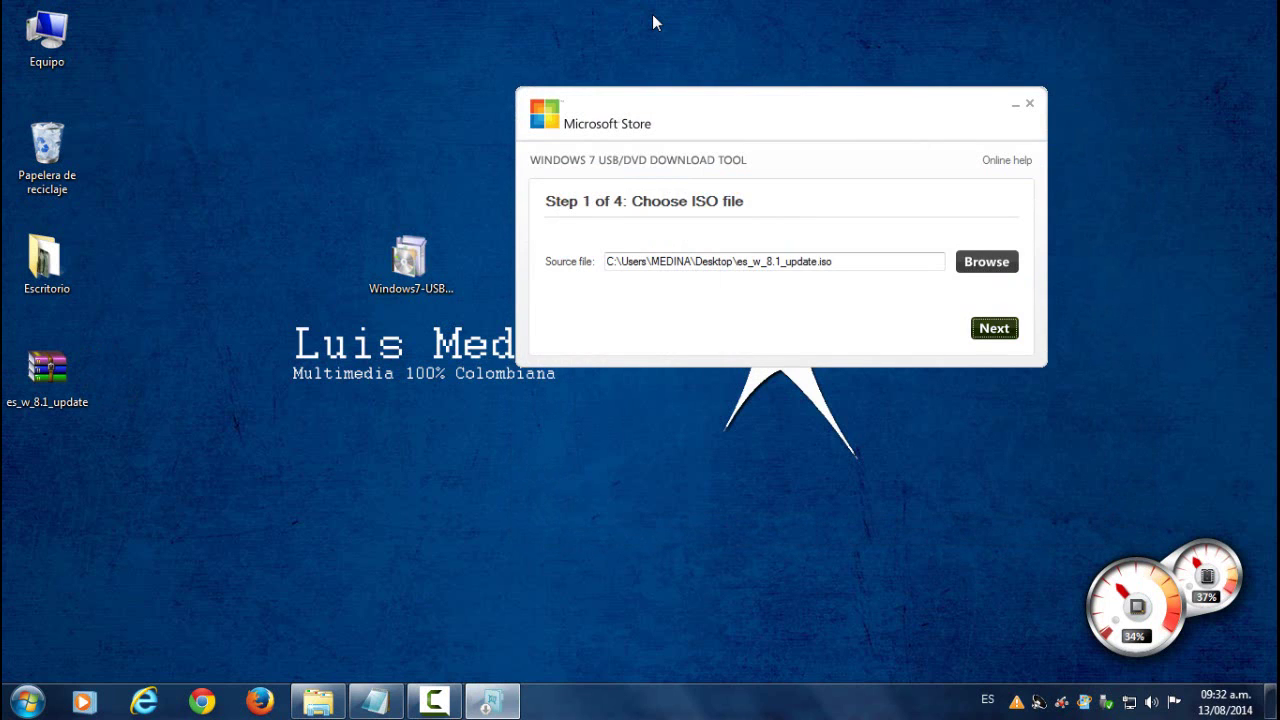
left_click(994, 328)
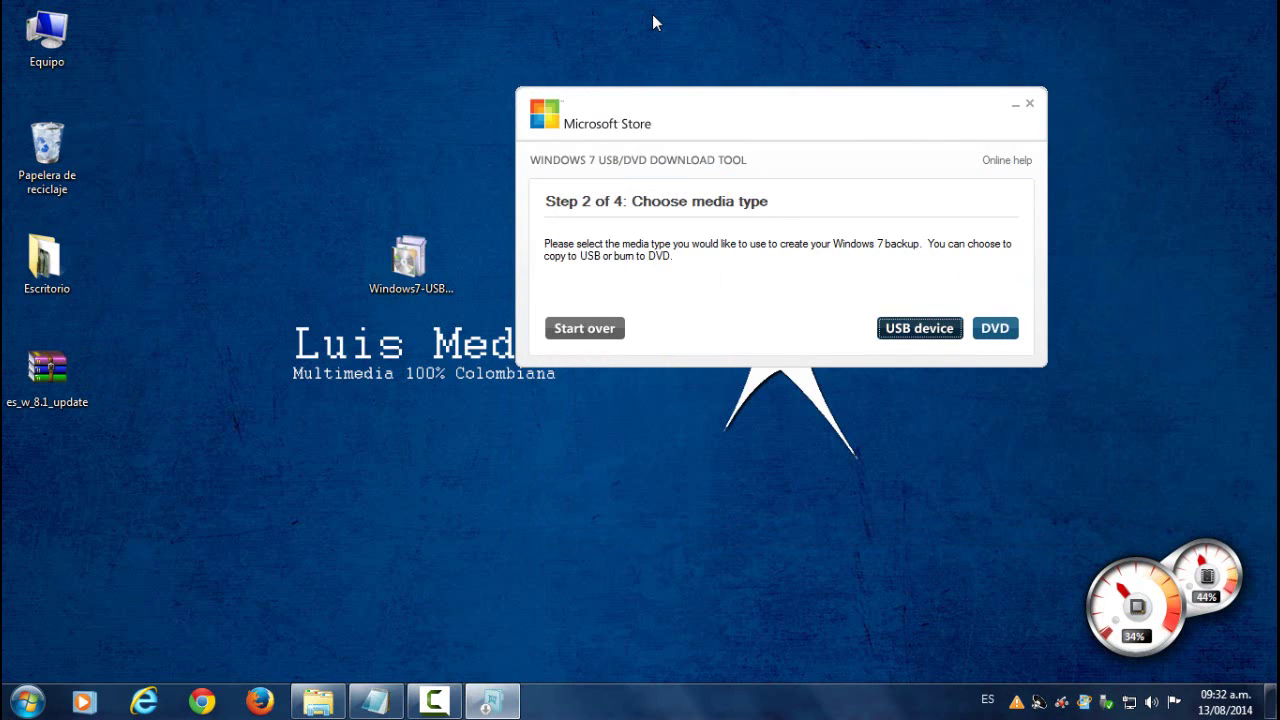
Create the bootable USB device on the removable disk F: and close the tool once copying is complete.
key("Return")
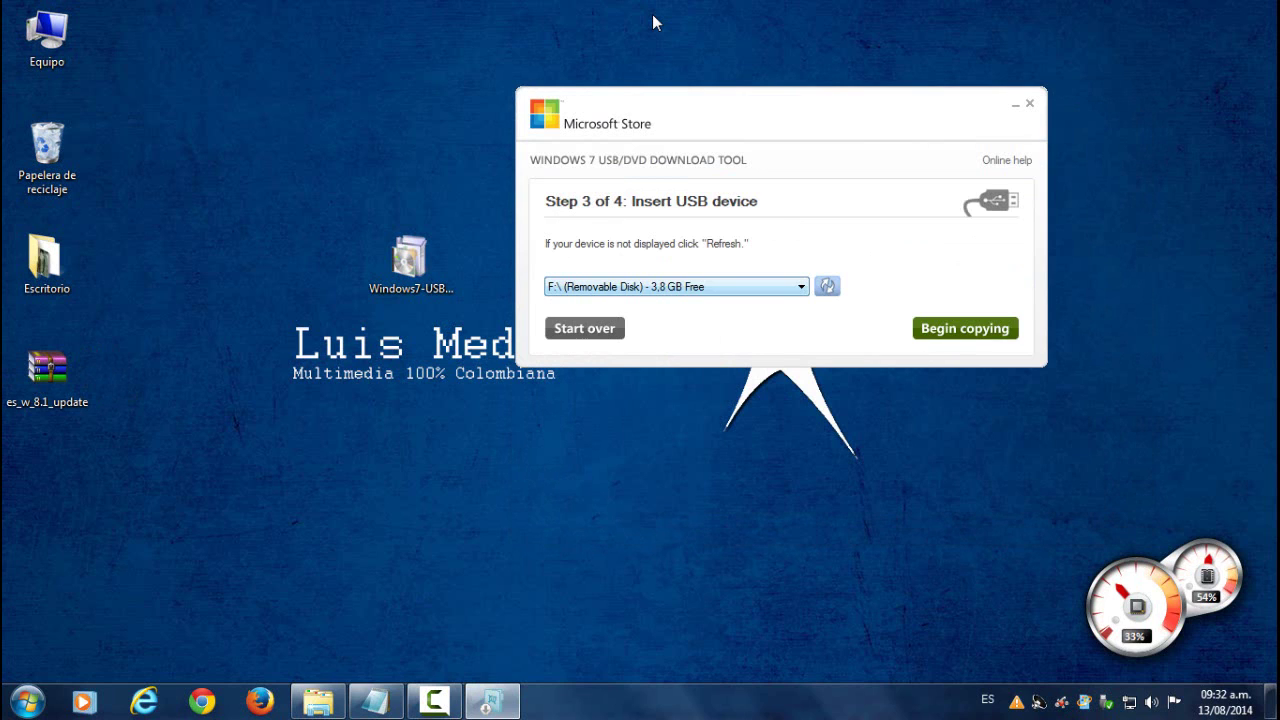
key("alt+Down")
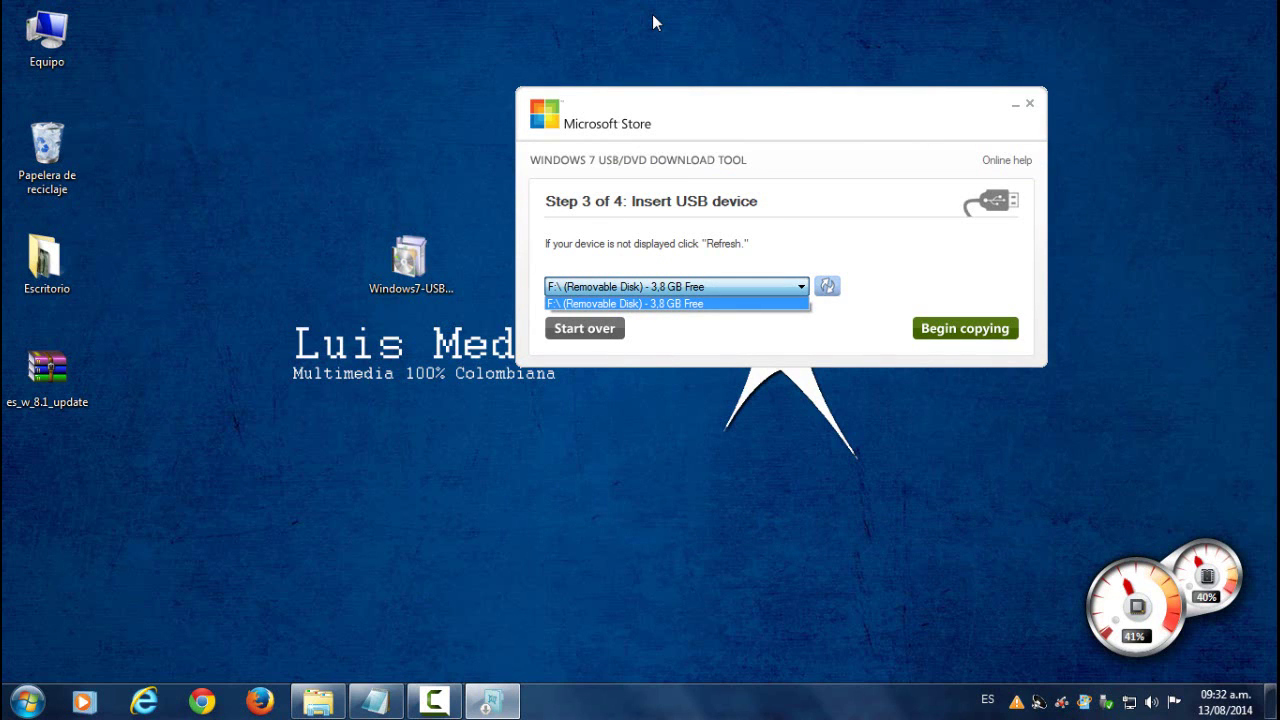
key("super+e")
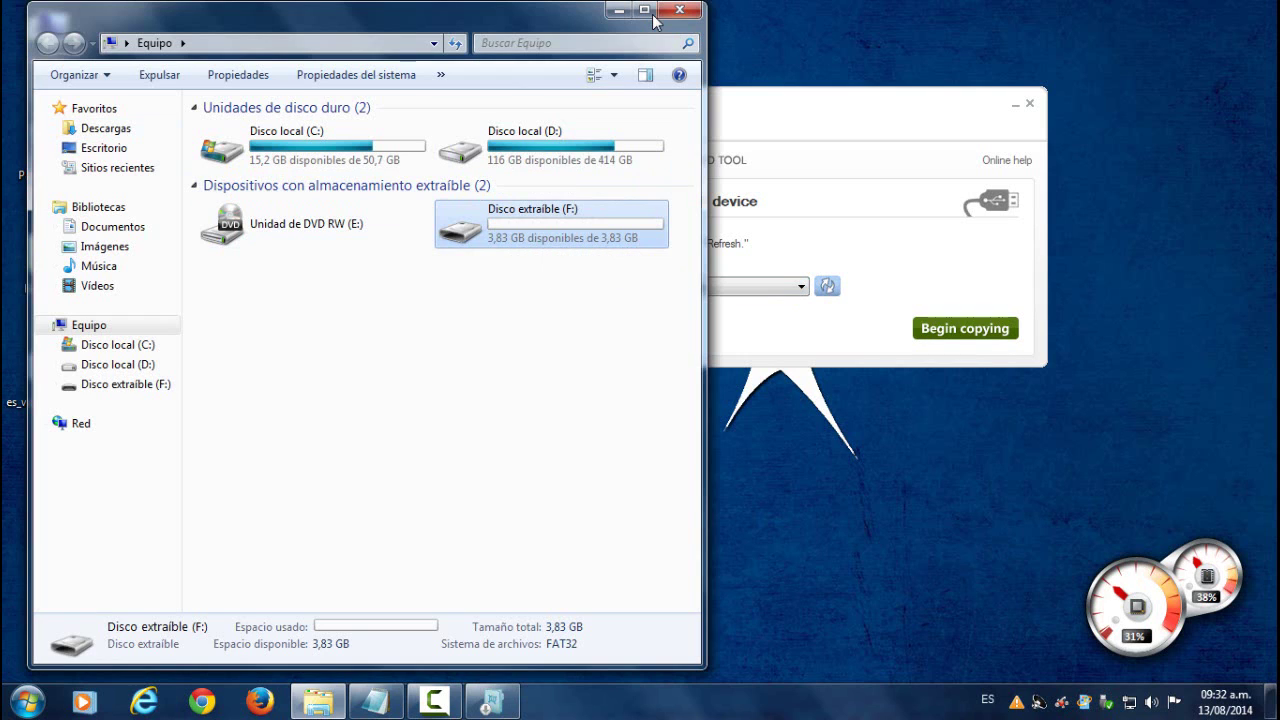
left_click(652, 14)
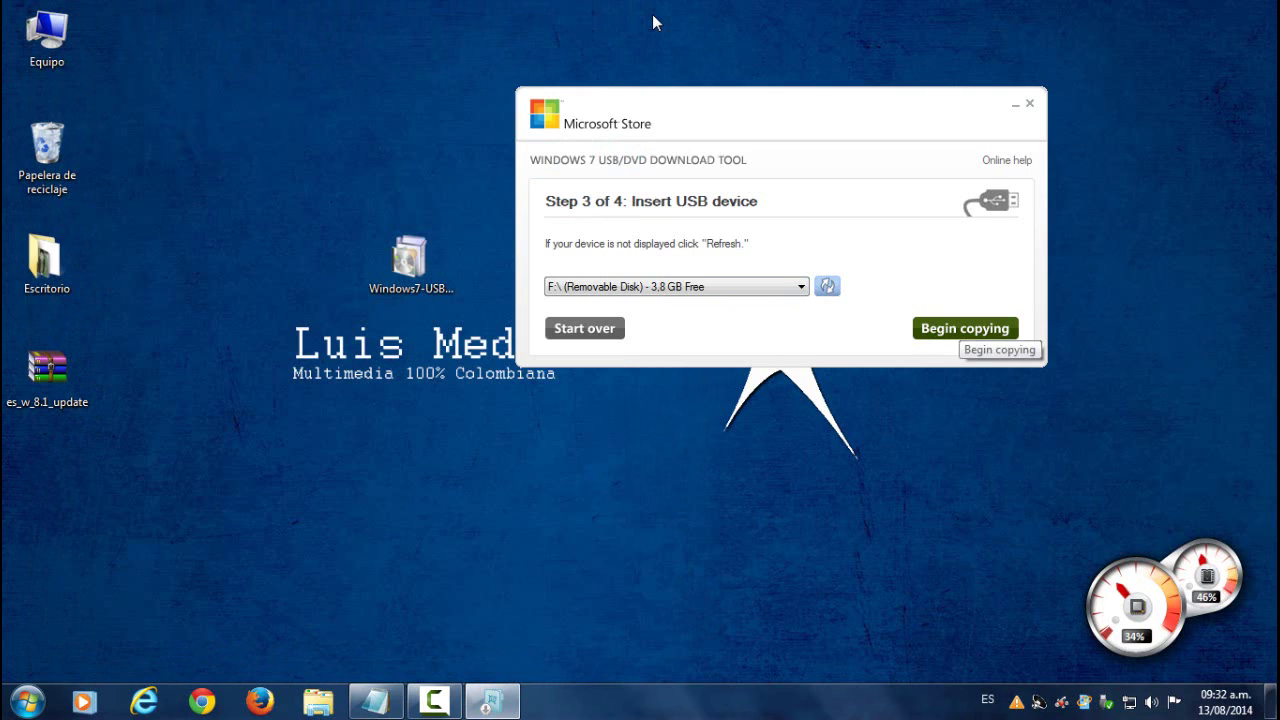
key("Return")
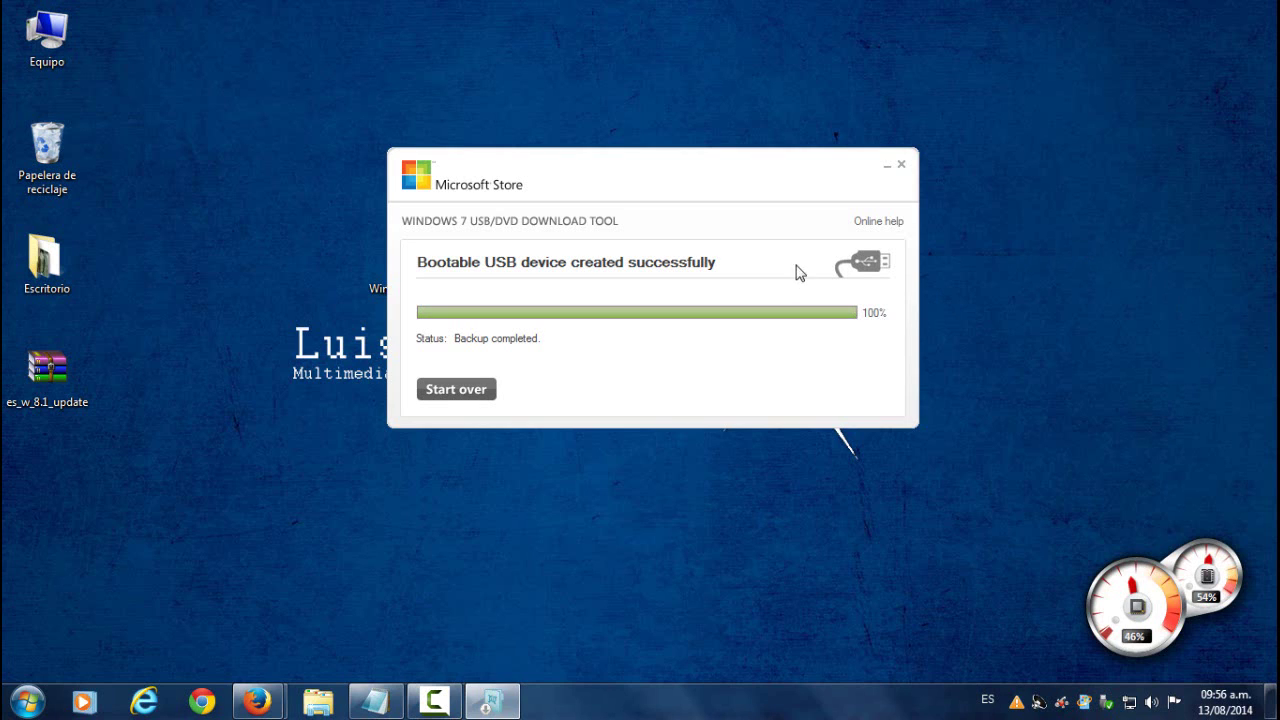
left_click(902, 168)
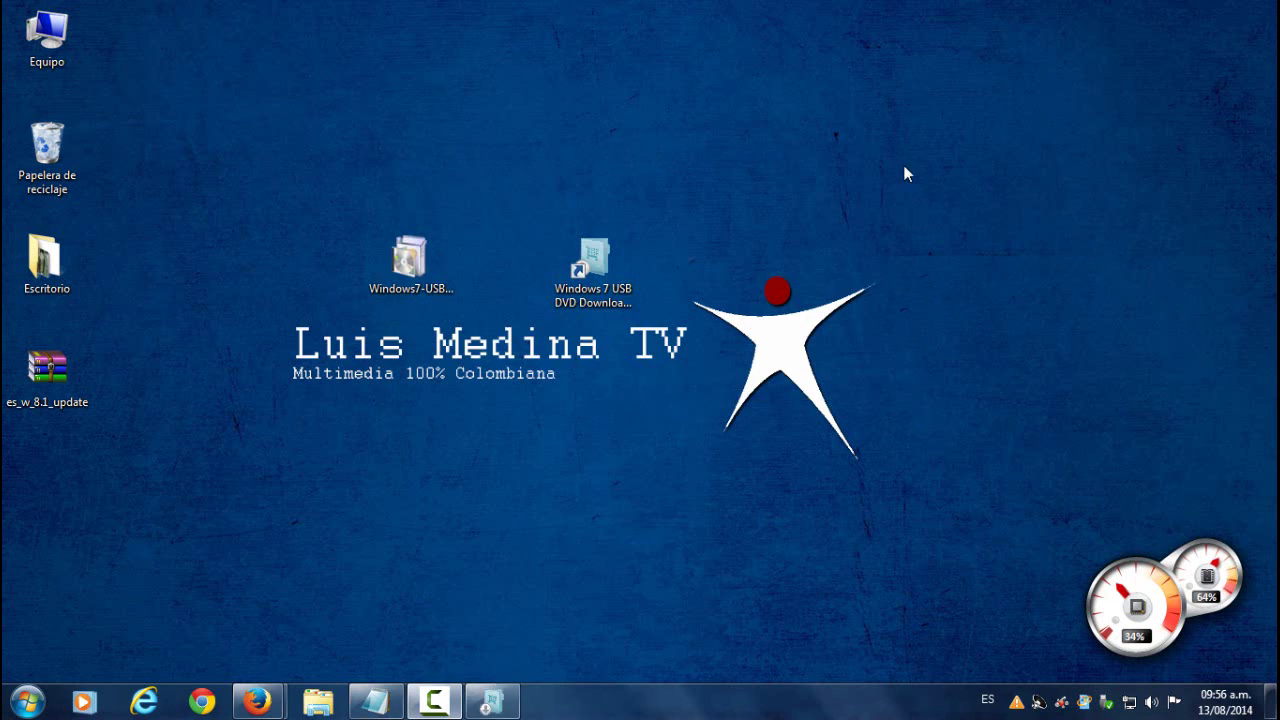
Examine the files copied to the removable disk F: and return to the drive list.
double_click(44, 44)
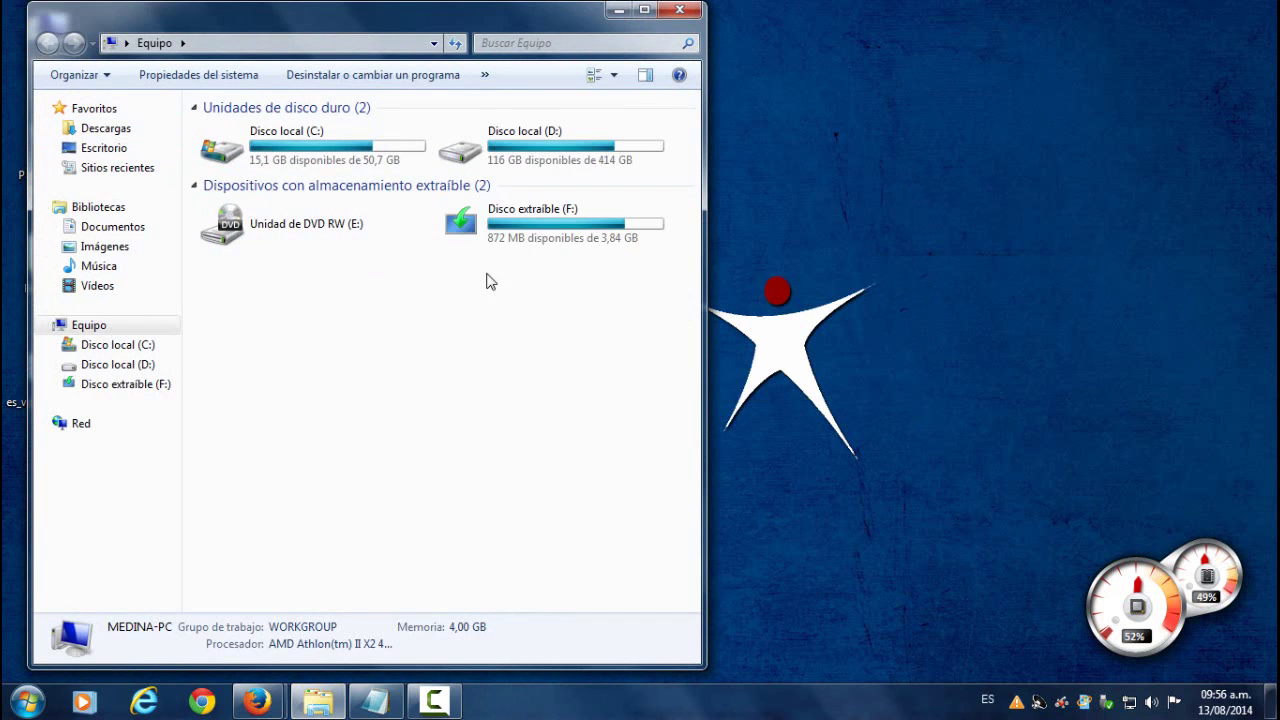
left_click(644, 10)
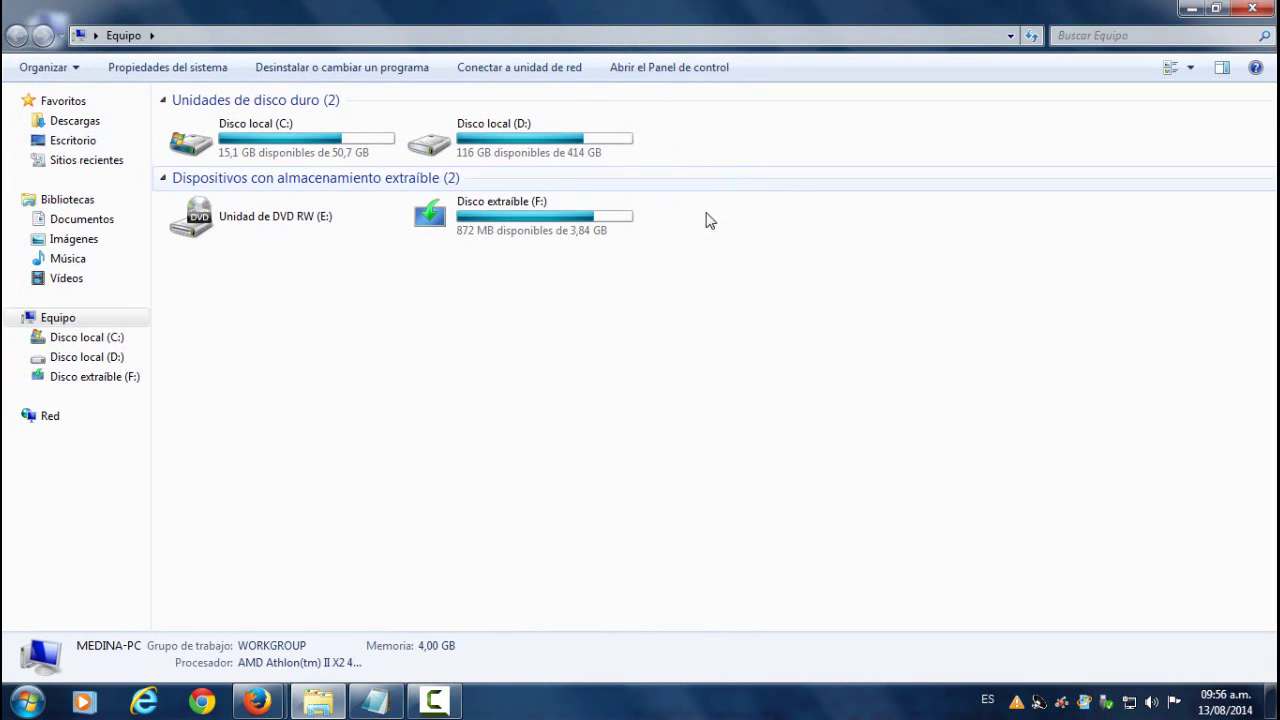
double_click(495, 207)
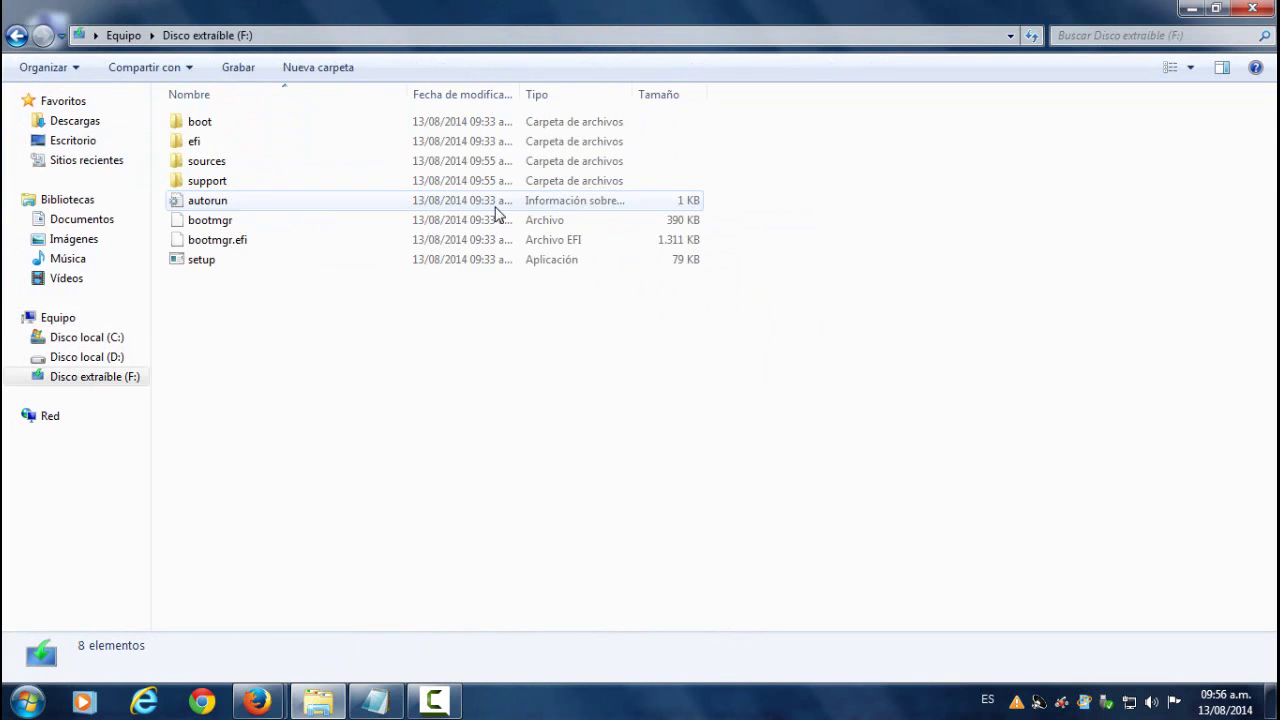
left_click(15, 37)
Run the setup application from the removable disk F: to test the Windows 8.1 installer, and close the folder window.
right_click(558, 230)
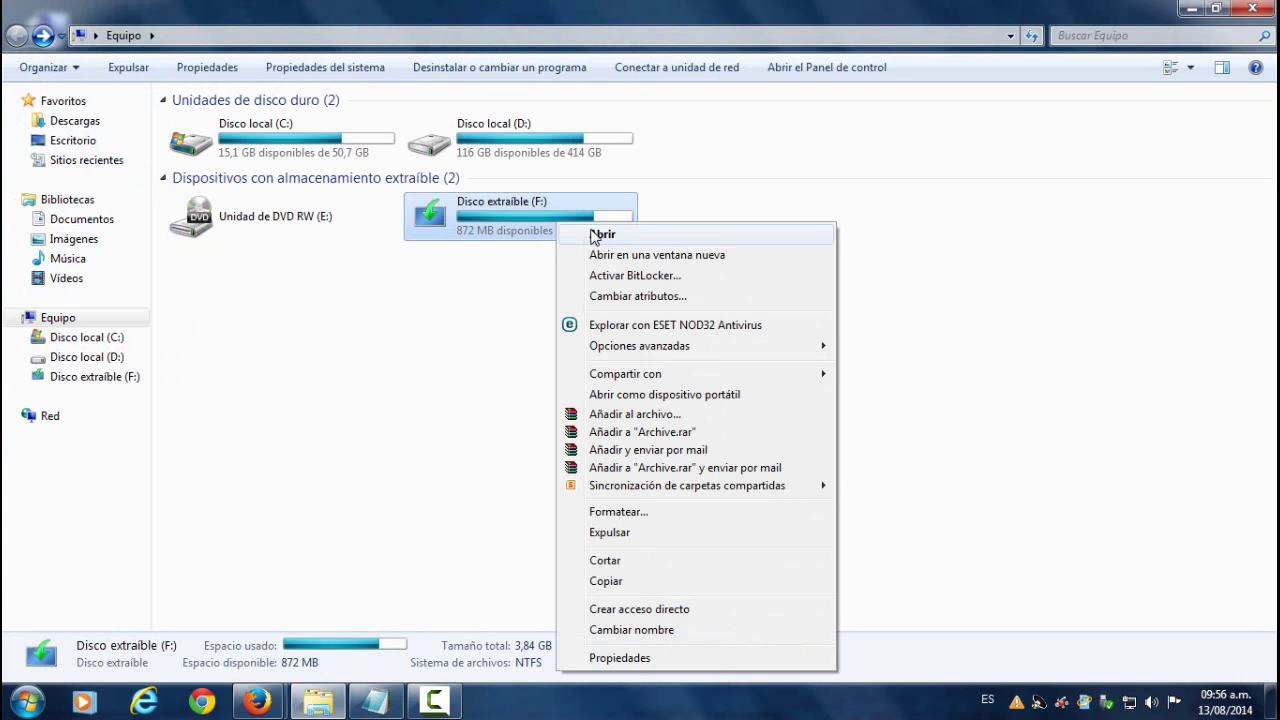
left_click(594, 236)
double_click(280, 268)
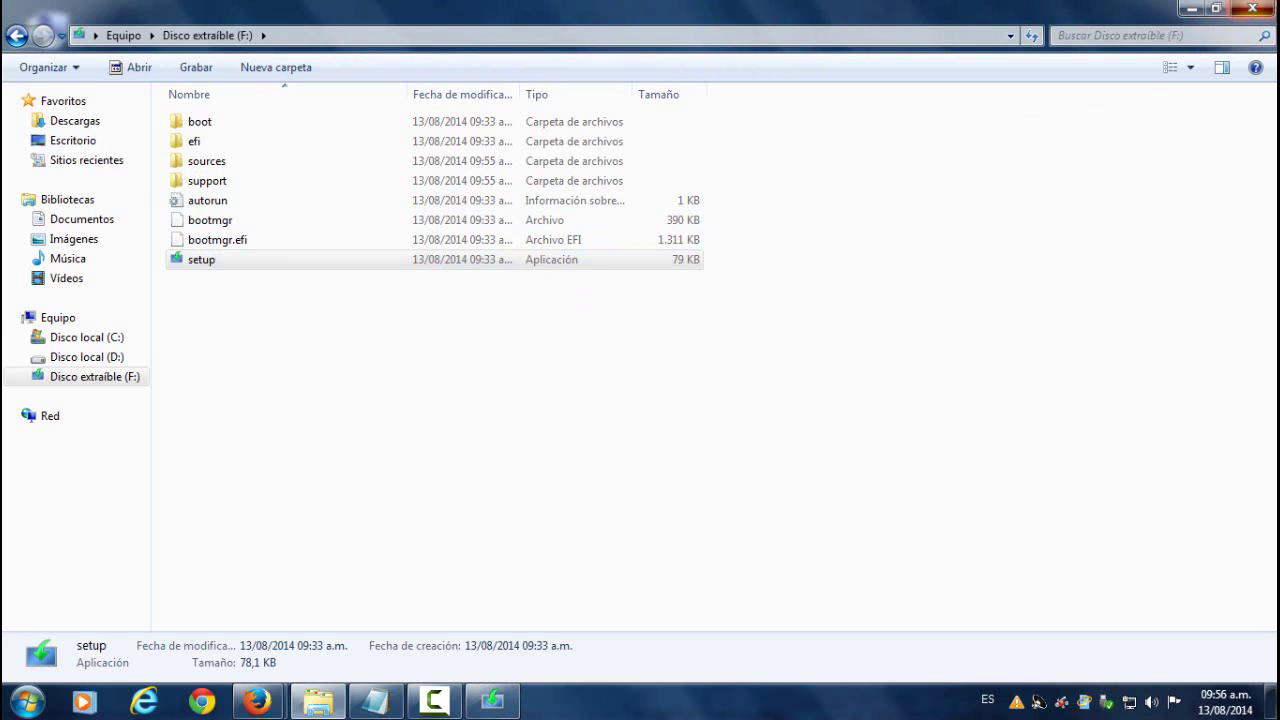
left_click(1251, 8)
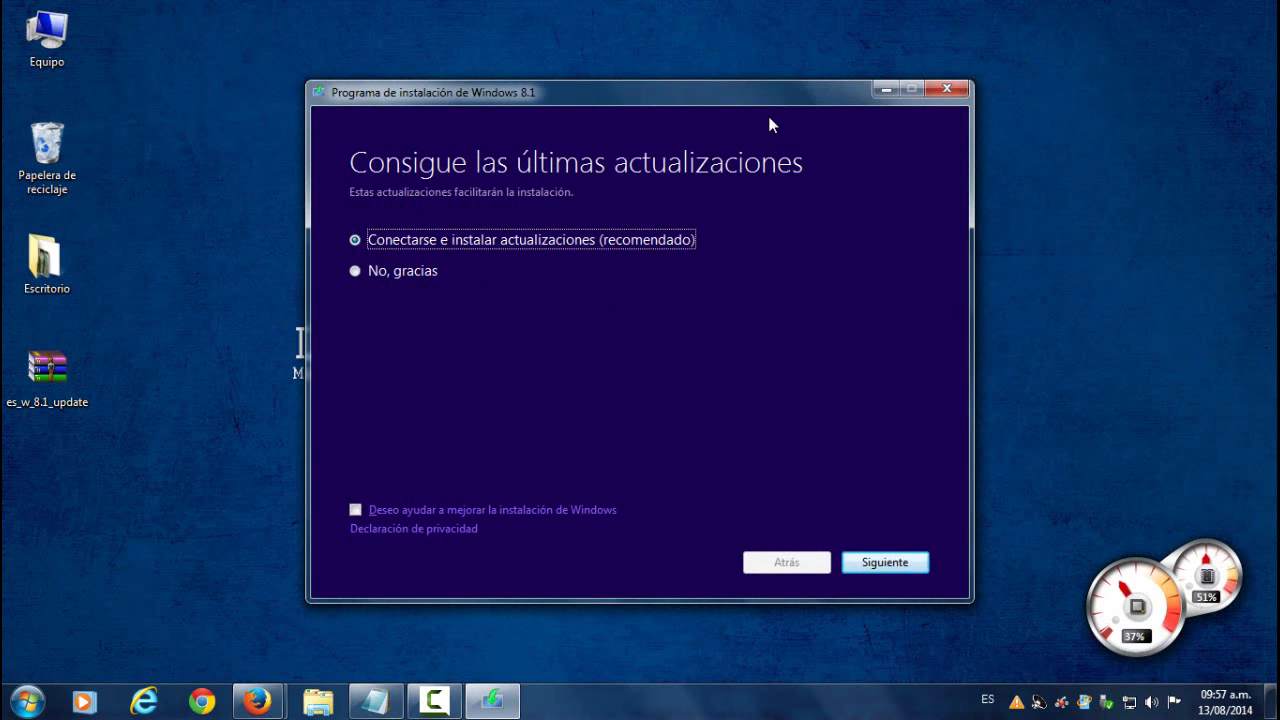
Exit the Windows 8.1 installer without installing and dismiss the program compatibility assistant.
left_click(950, 88)
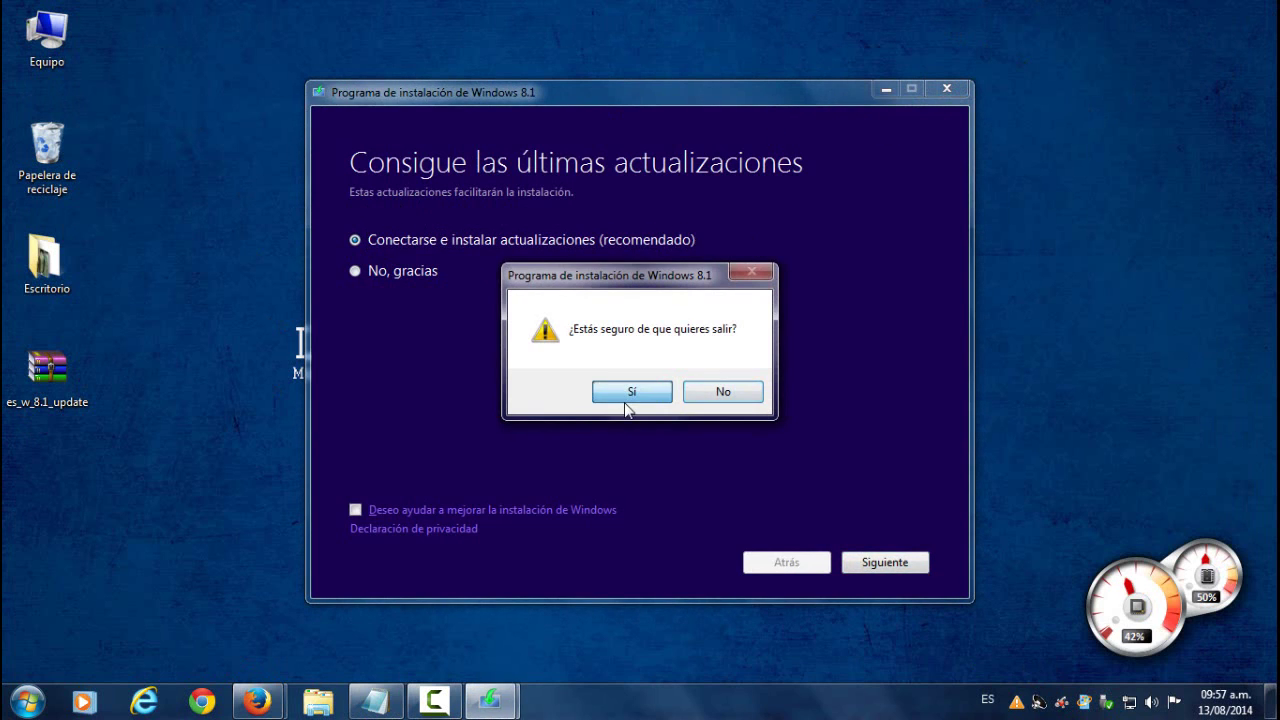
left_click(630, 398)
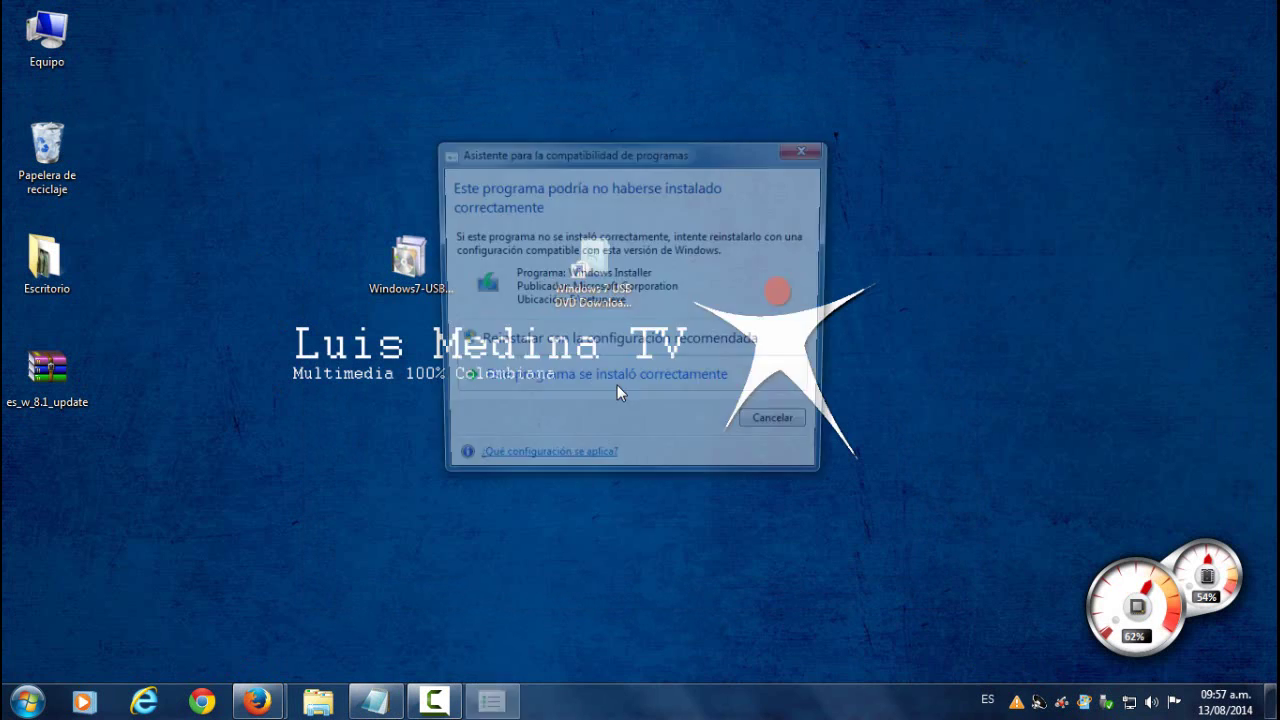
left_click(790, 432)
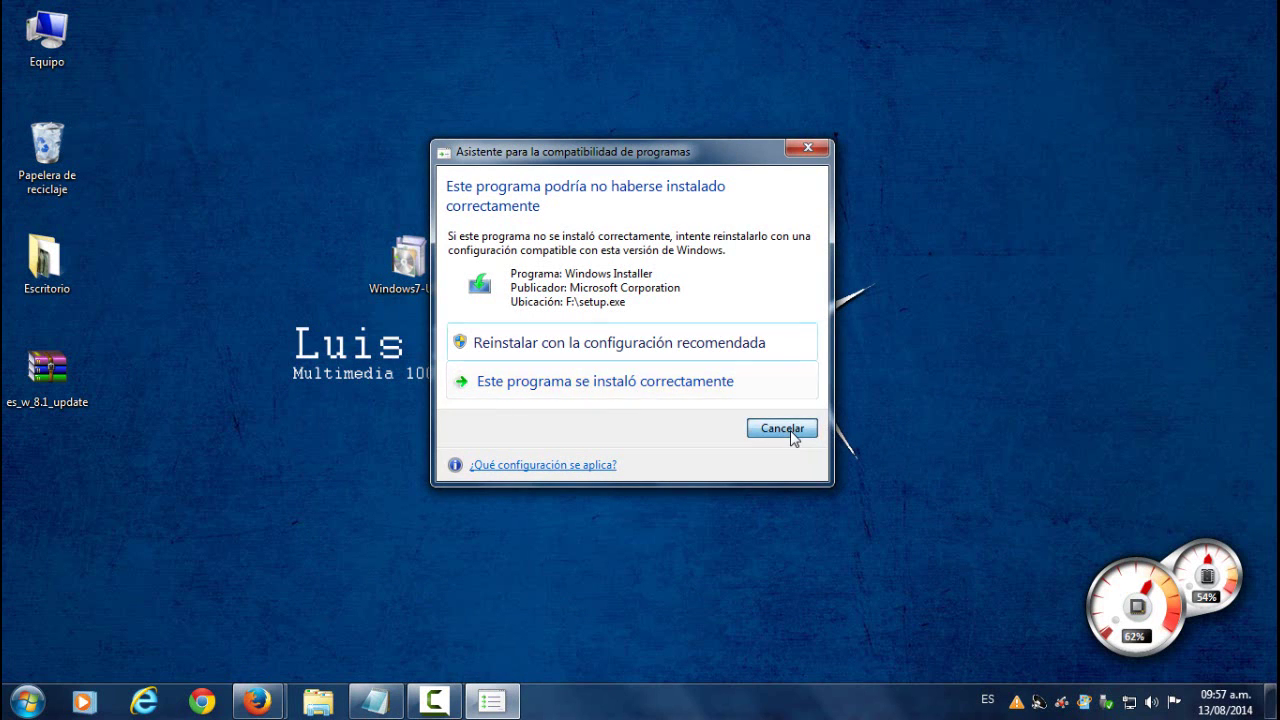